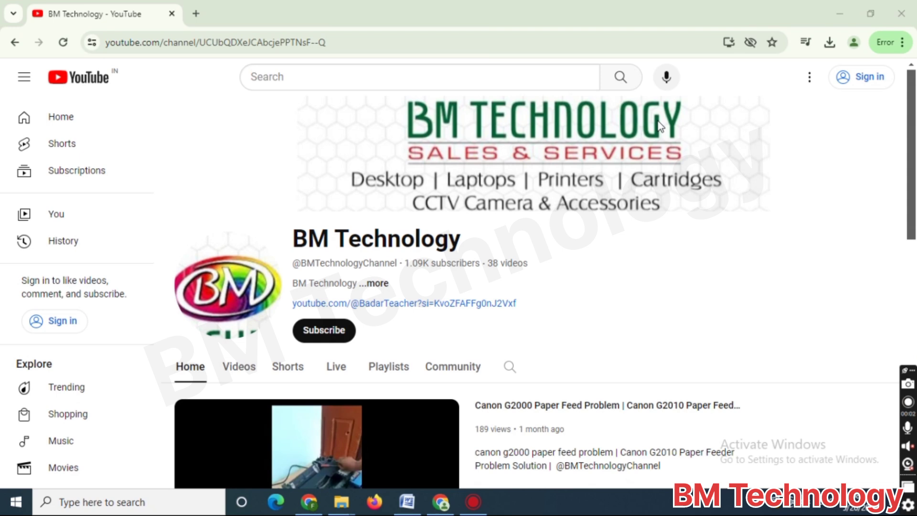
# Select the current YouTube address in Chrome's address bar to replace it with 192.168.0.1.
pyautogui.click(263, 45)
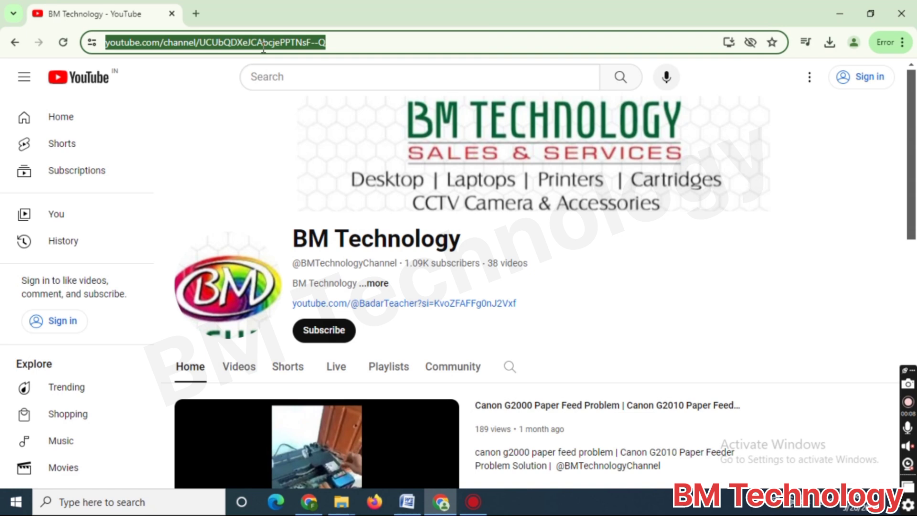
pyautogui.write('19')
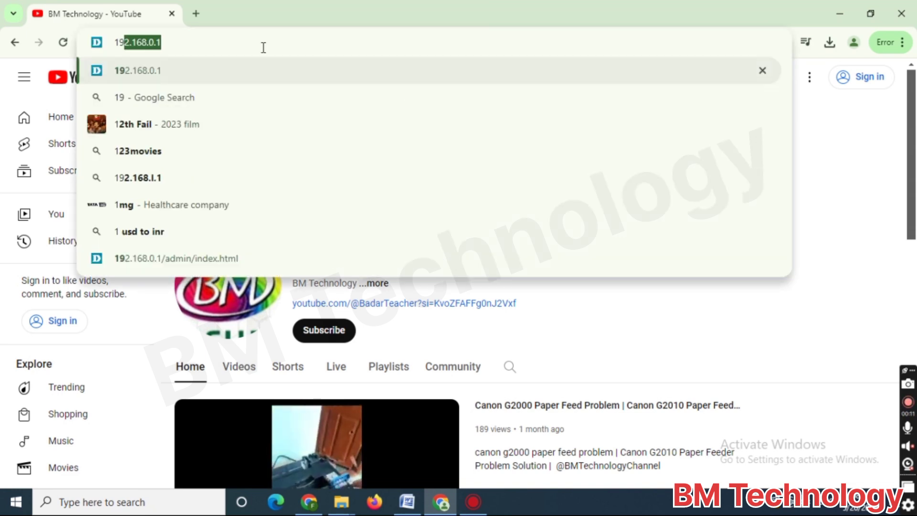
pyautogui.write('2.168.0.')
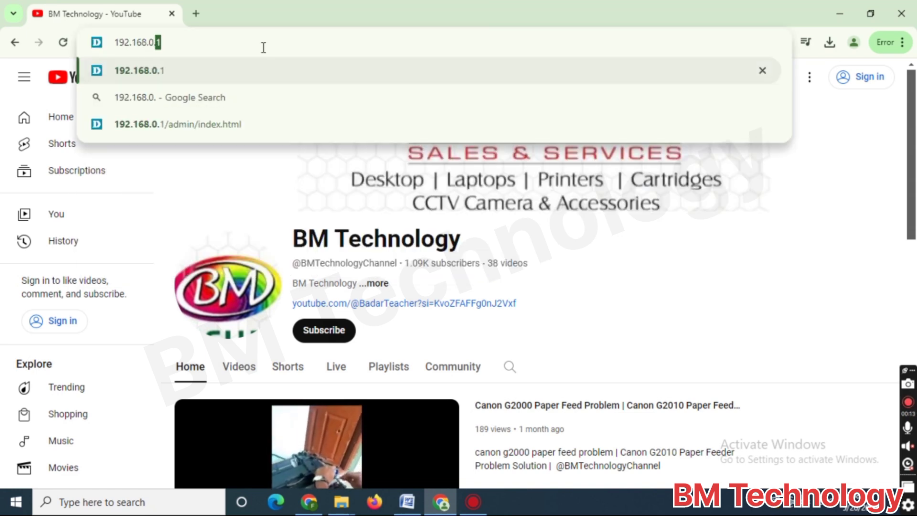
pyautogui.write('1')
# Load 192.168.0.1 and log in to the router as the saved admin user.
pyautogui.press('Return')
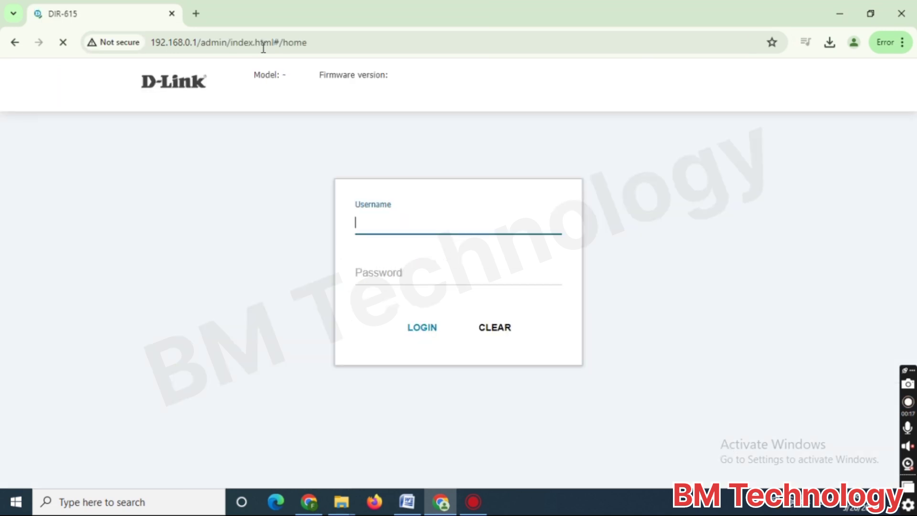
pyautogui.click(390, 230)
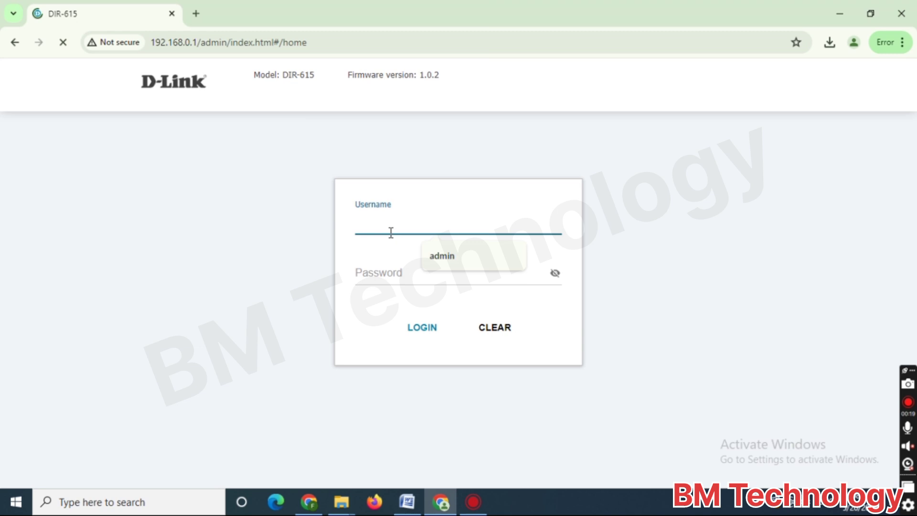
pyautogui.click(426, 255)
pyautogui.click(406, 270)
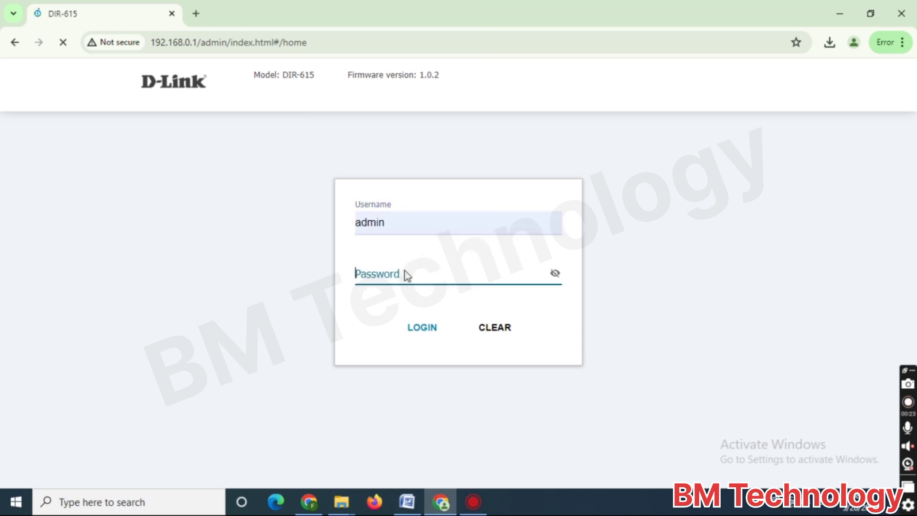
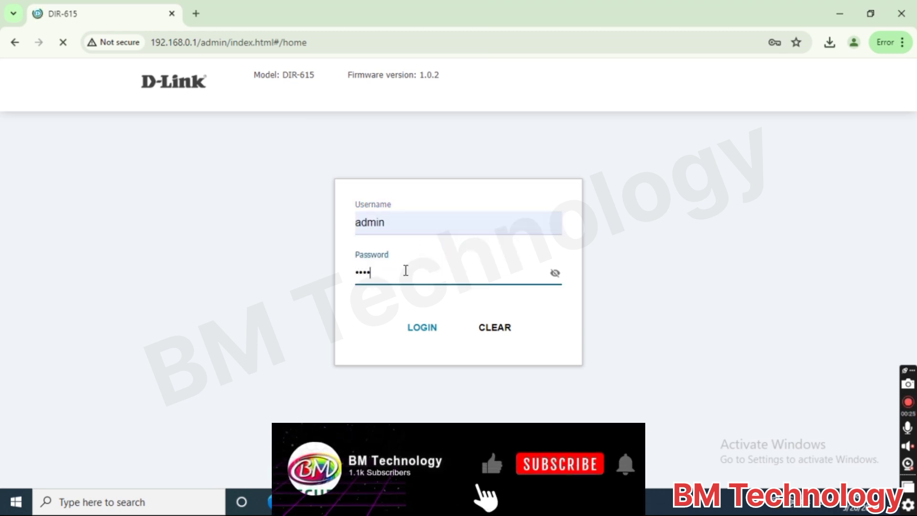
pyautogui.press('Return')
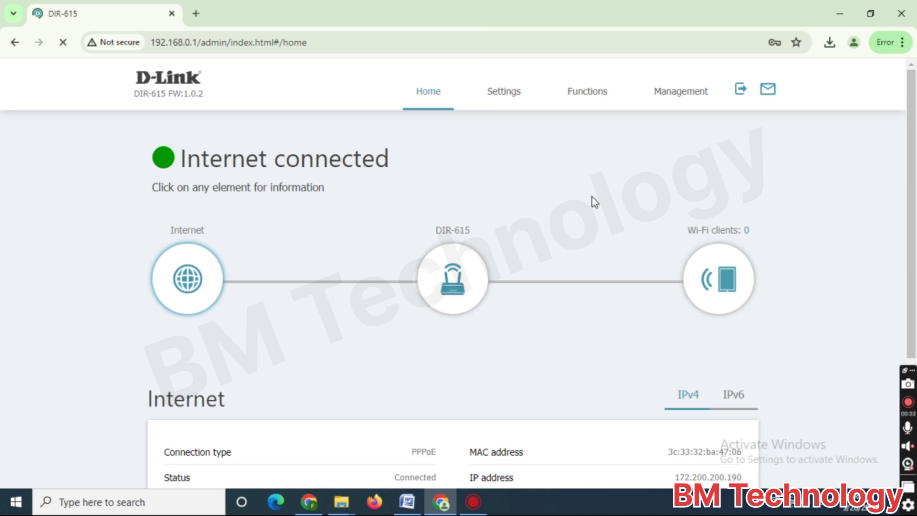
pyautogui.scroll(-3, 593, 198)
pyautogui.scroll(3, 593, 197)
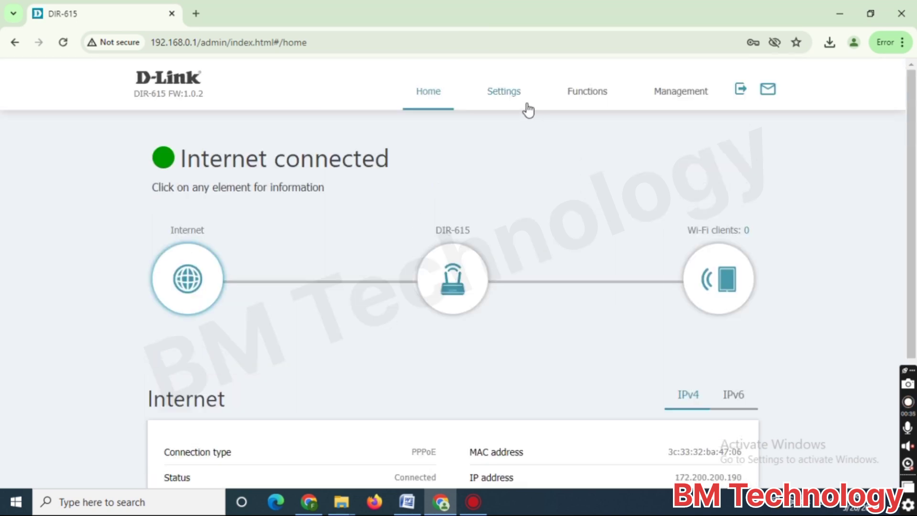
pyautogui.moveTo(504, 91)
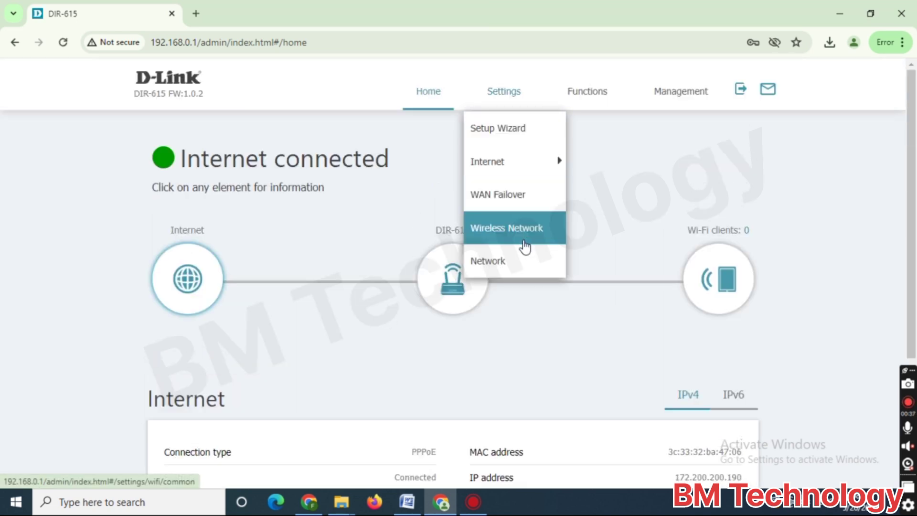
# Go to the Wireless Network settings page showing network name DIR-615-4706.
pyautogui.click(525, 241)
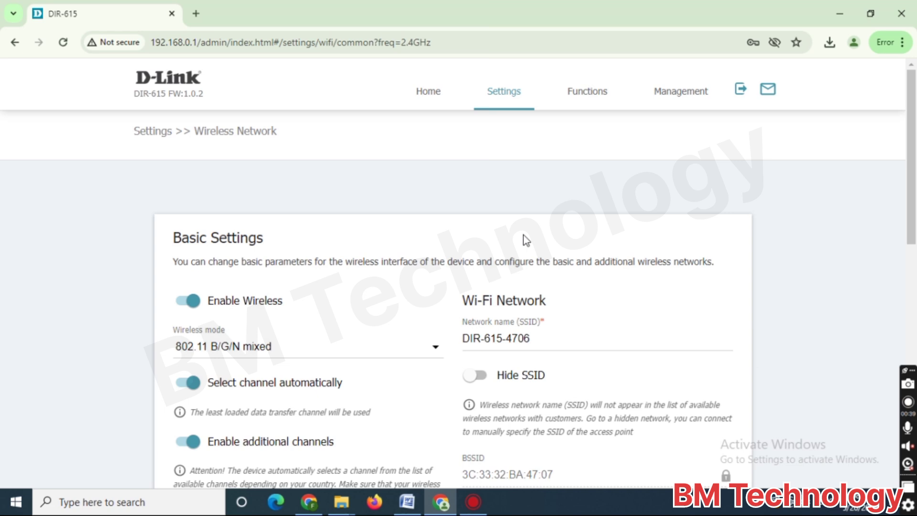
# Select the old network name DIR-615-4706 to replace it with 'Al Saqeer'.
pyautogui.click(543, 344)
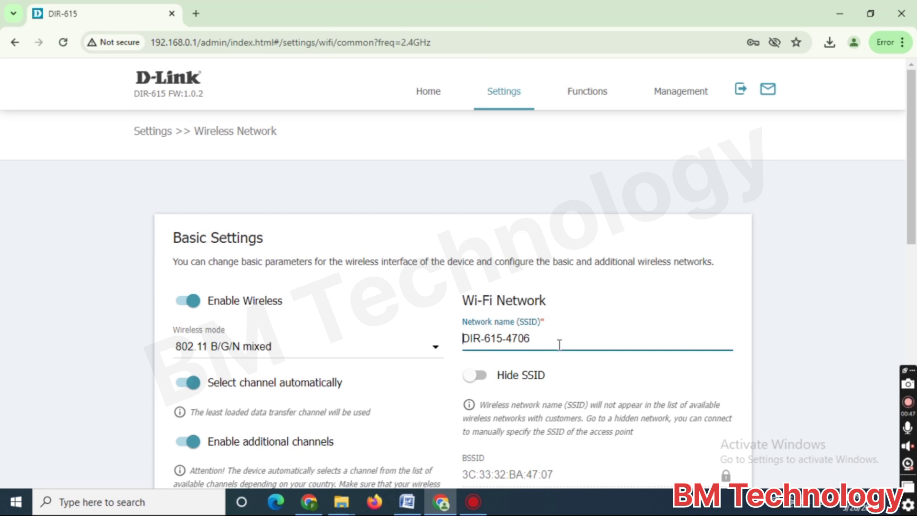
pyautogui.moveTo(539, 337); pyautogui.dragTo(451, 345)
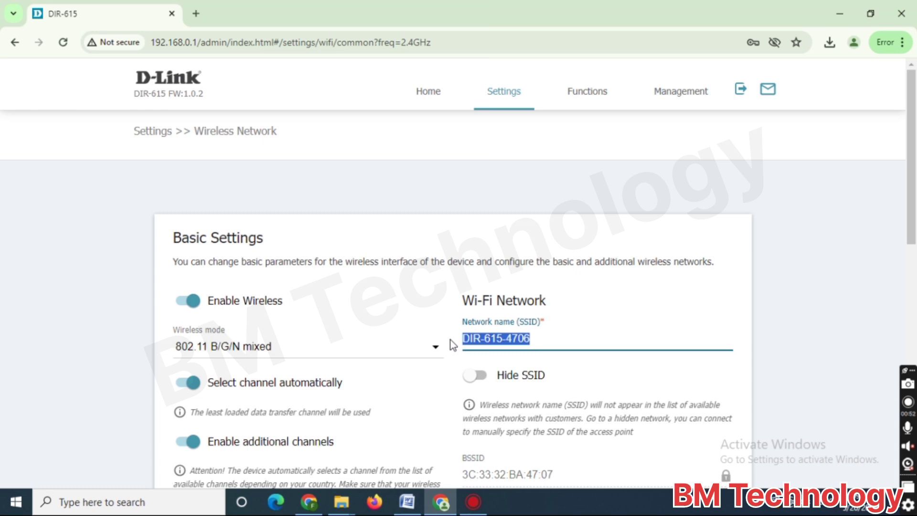
pyautogui.write('Al Saqeer')
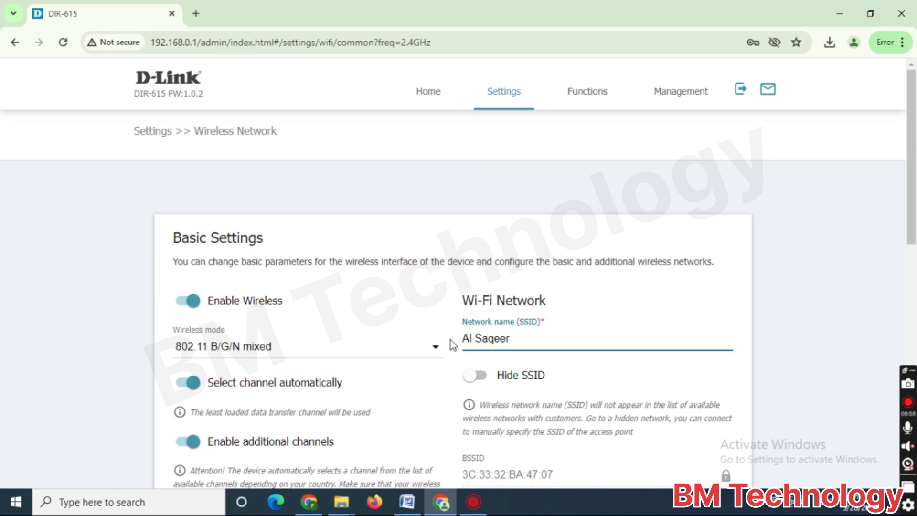
pyautogui.scroll(-1, 463, 313)
pyautogui.scroll(-2, 463, 313)
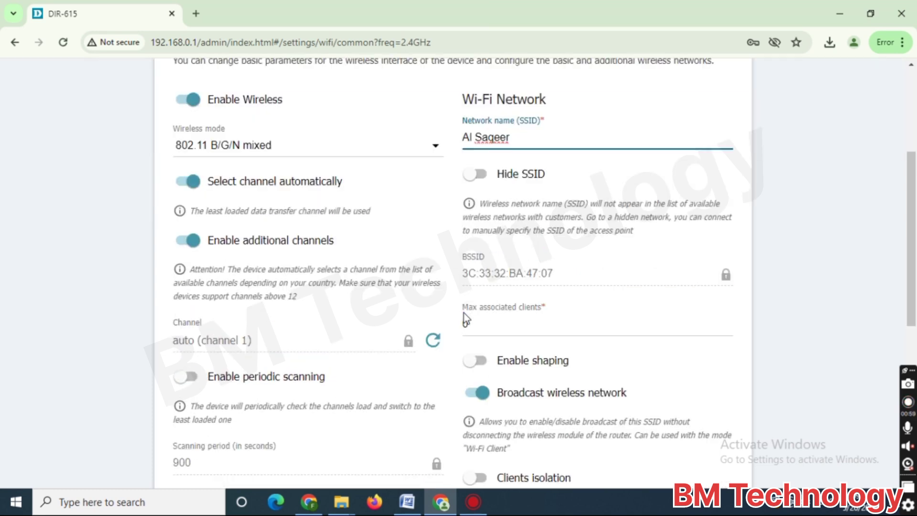
pyautogui.scroll(-3, 463, 313)
pyautogui.scroll(-2, 464, 313)
pyautogui.click(725, 288)
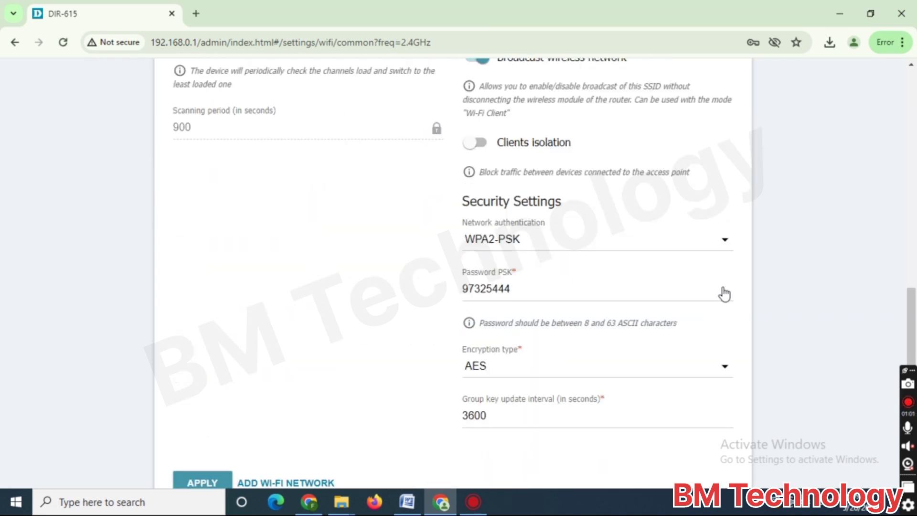
pyautogui.moveTo(586, 296); pyautogui.dragTo(318, 286)
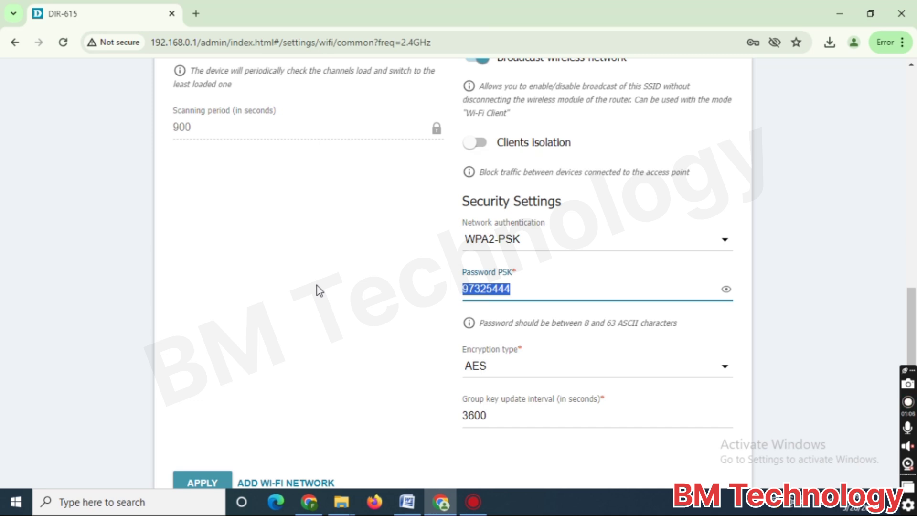
pyautogui.click(725, 290)
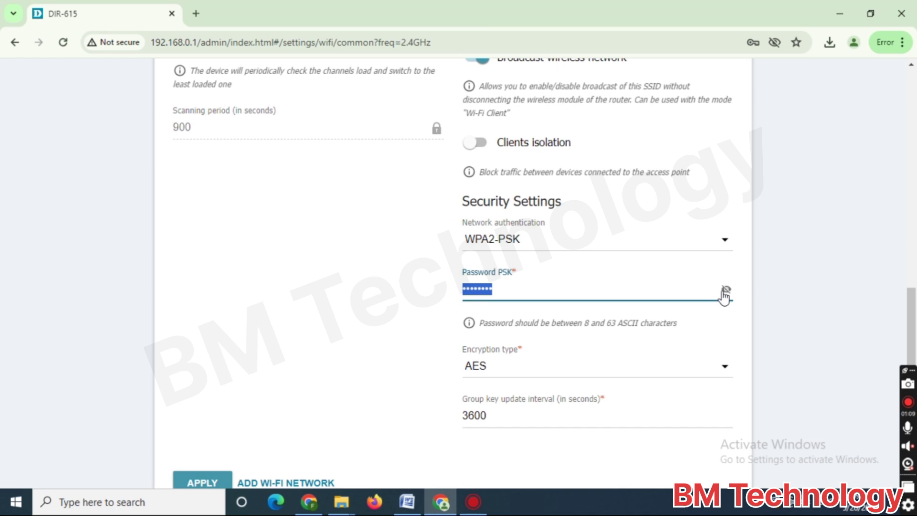
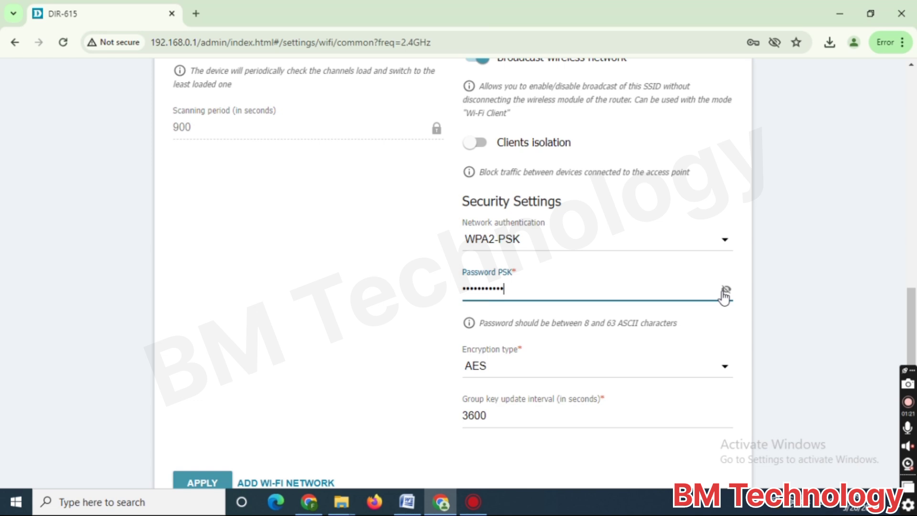
pyautogui.scroll(-1, 701, 395)
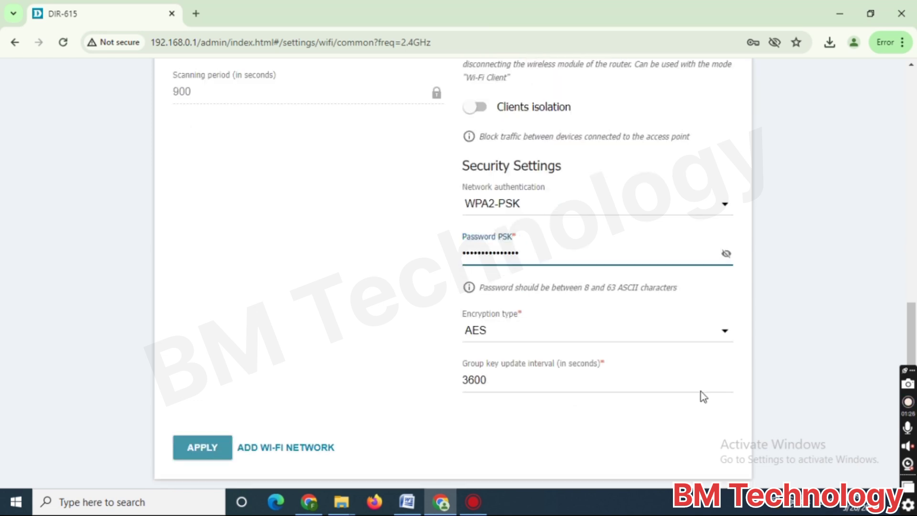
# Apply the SSID 'Al Saqeer' and new password, then save the device configuration.
pyautogui.click(186, 448)
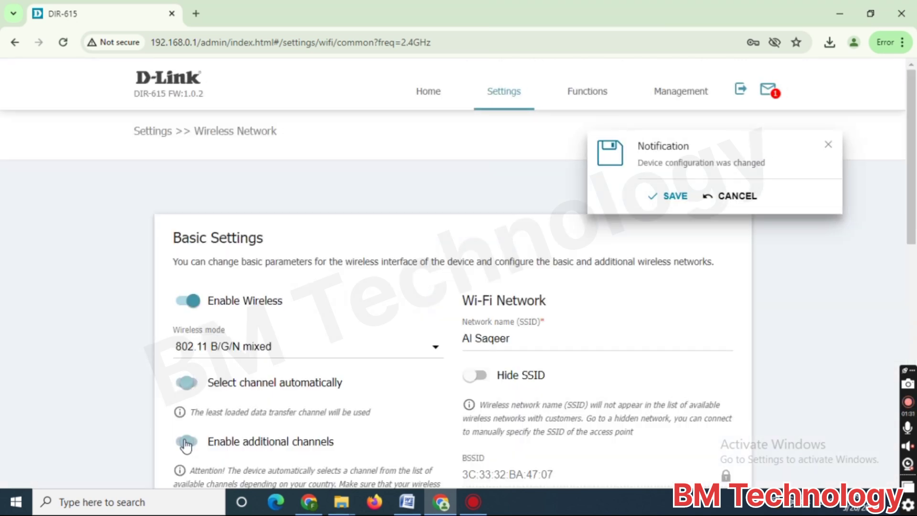
pyautogui.click(671, 198)
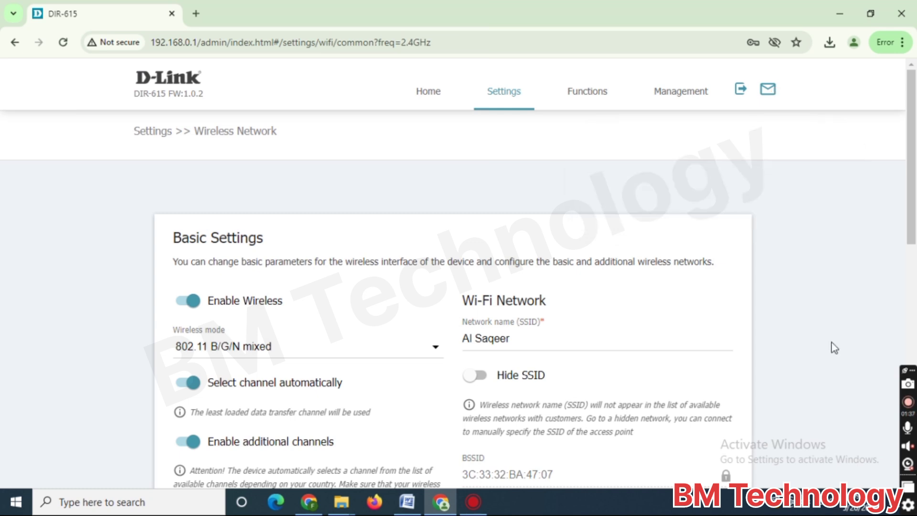
pyautogui.scroll(-1, 833, 348)
pyautogui.scroll(-1, 833, 348)
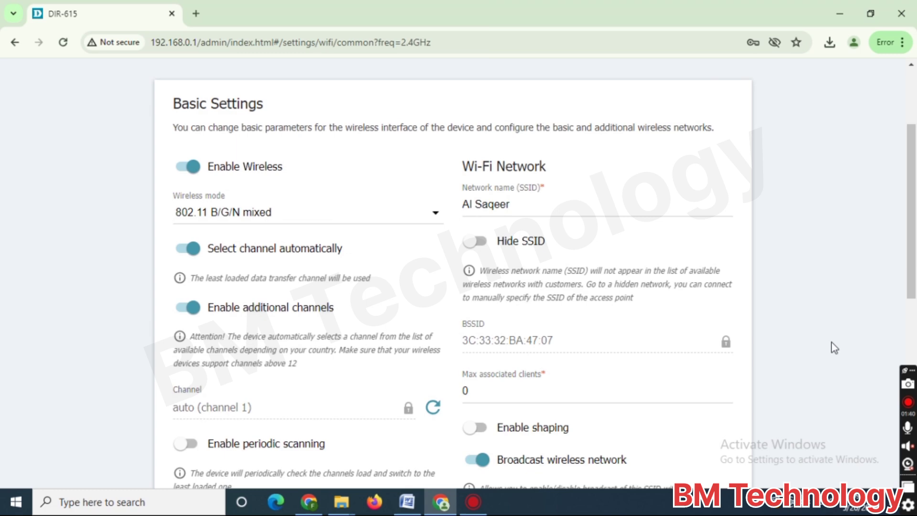
pyautogui.scroll(-3, 834, 348)
pyautogui.scroll(2, 833, 347)
pyautogui.scroll(3, 833, 347)
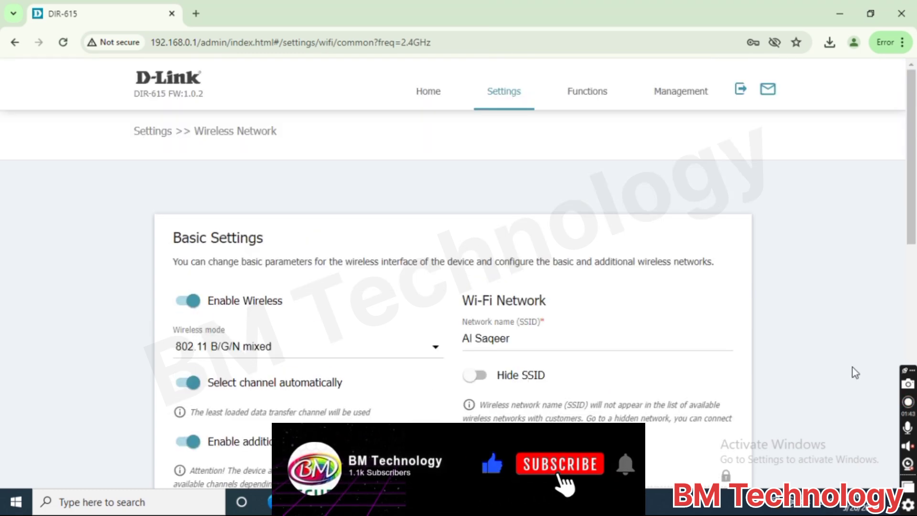
pyautogui.scroll(-4, 855, 372)
pyautogui.scroll(-4, 854, 372)
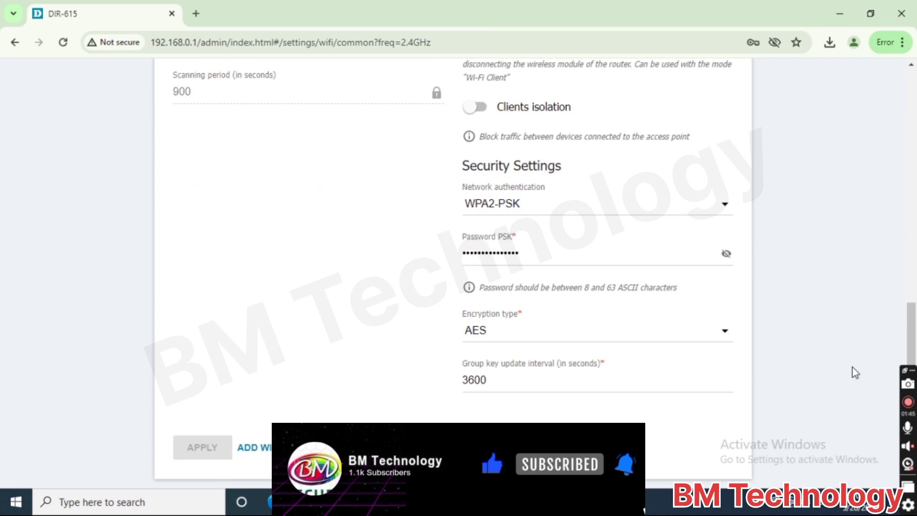
pyautogui.scroll(5, 854, 372)
pyautogui.scroll(3, 855, 372)
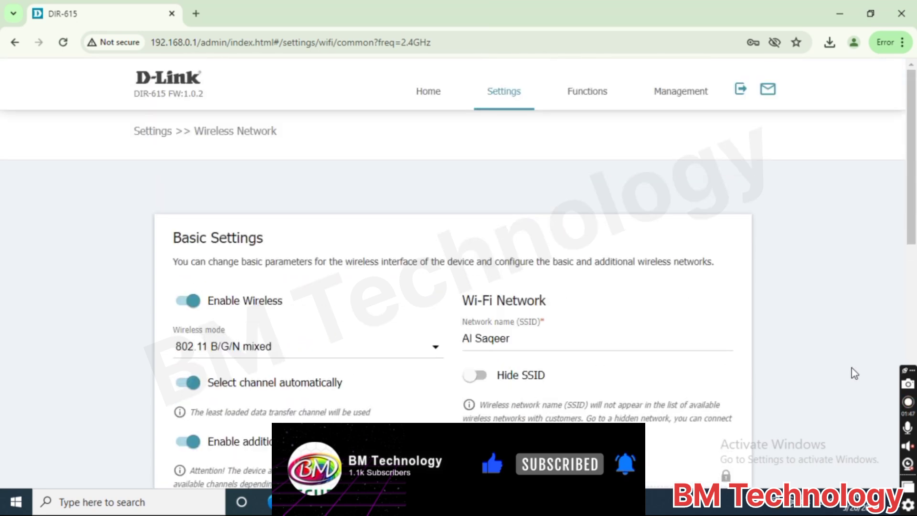